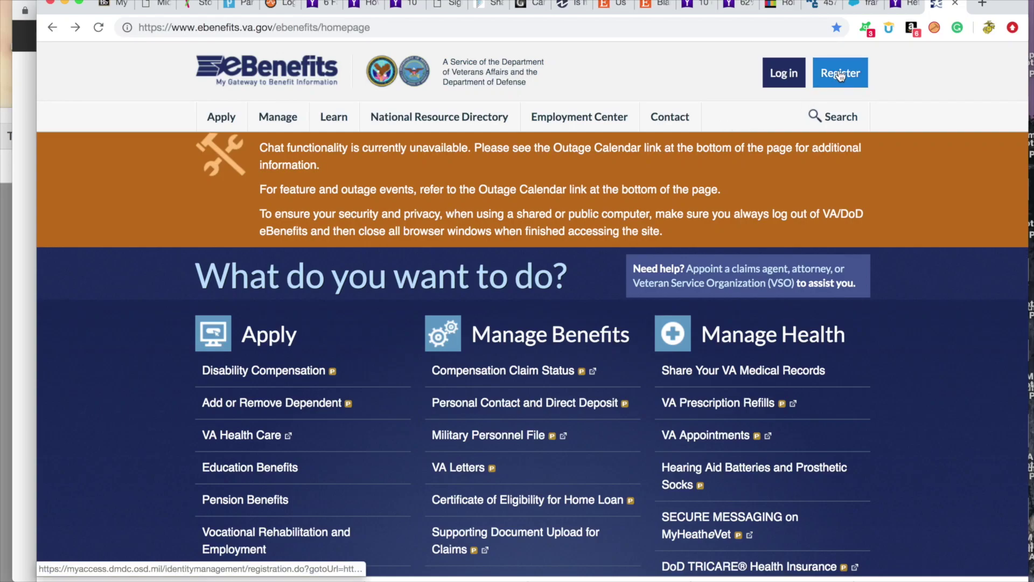
Start DS Logon registration as a veteran without CAC or myPay and begin entering personal details
click(840, 75)
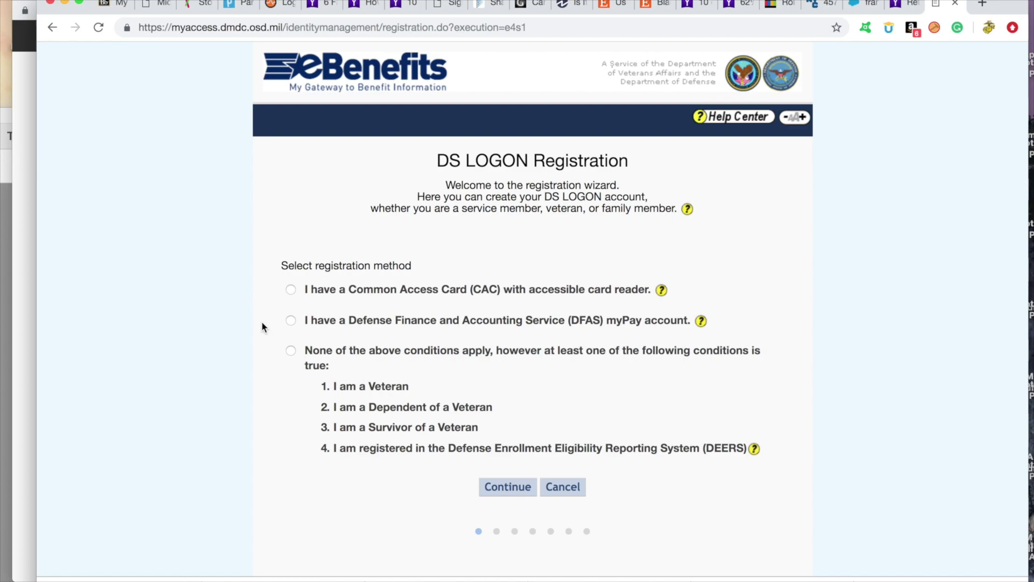
click(291, 350)
click(508, 488)
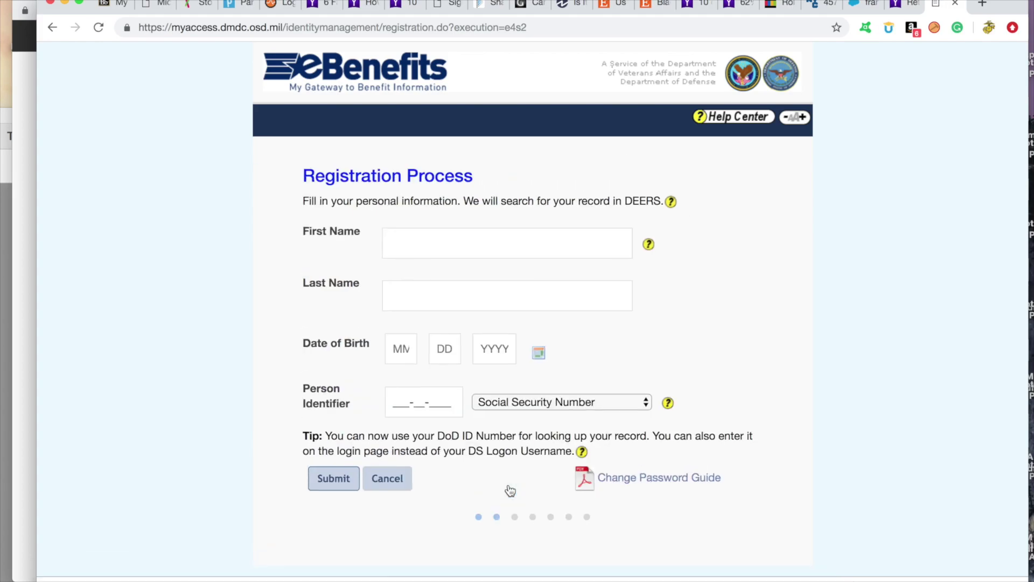
click(435, 247)
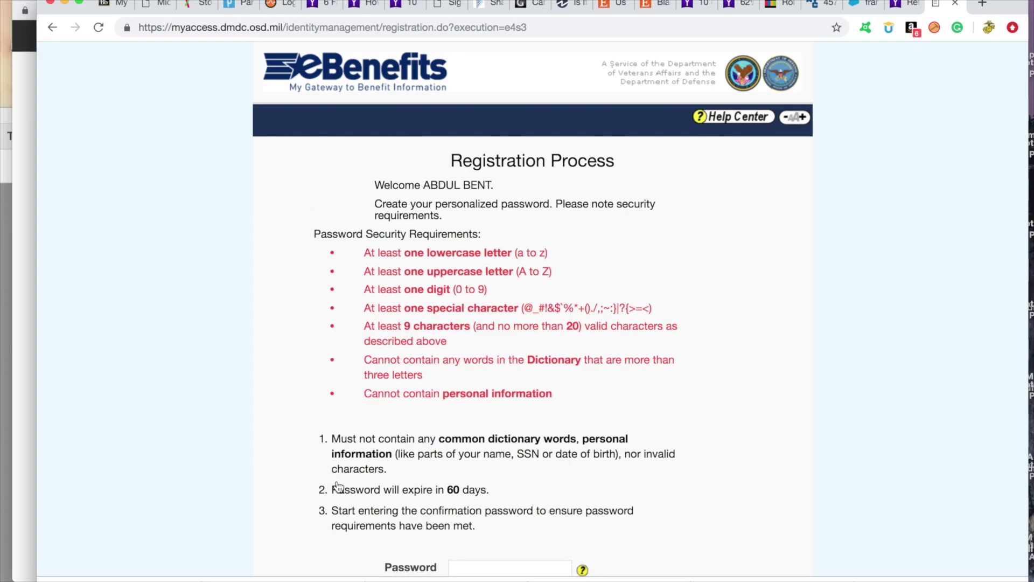
Create and confirm a DS Logon password that meets the security requirements
scroll(720, 418, down, 3)
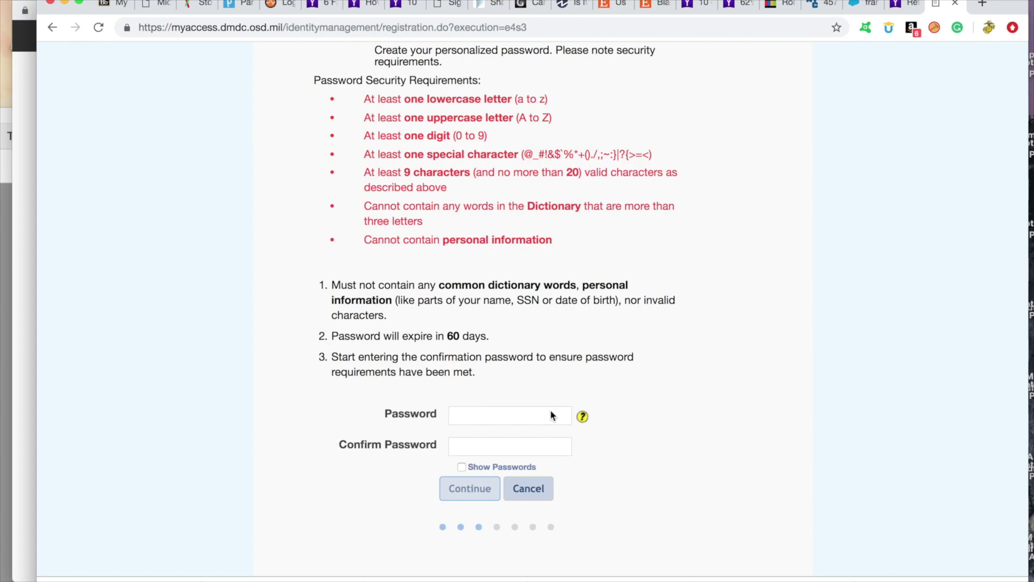
click(477, 413)
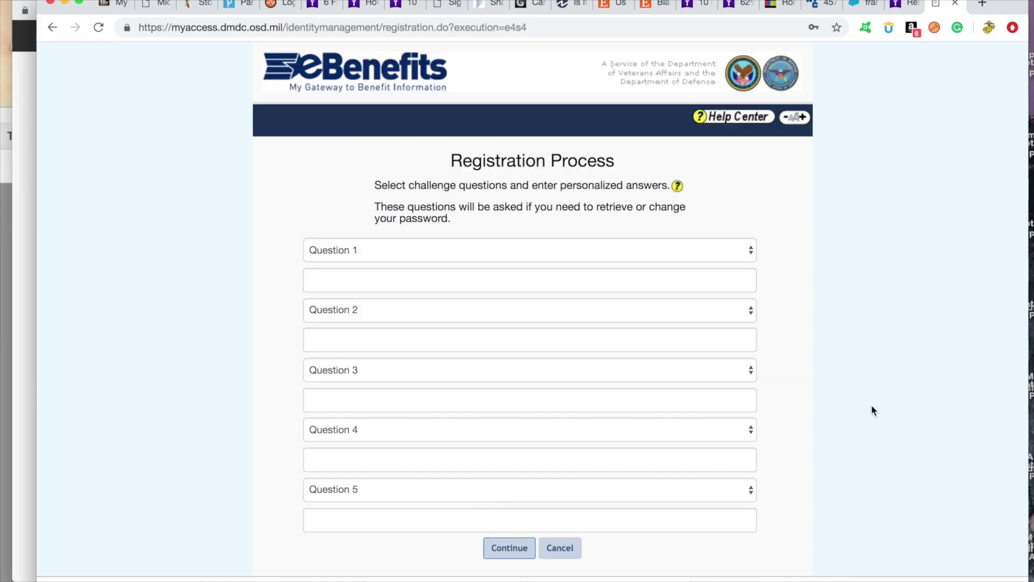
Set five challenge questions, choose the 'none of the above' upgrade method, and accept the credit-inquiry consent
scroll(872, 407, down, 3)
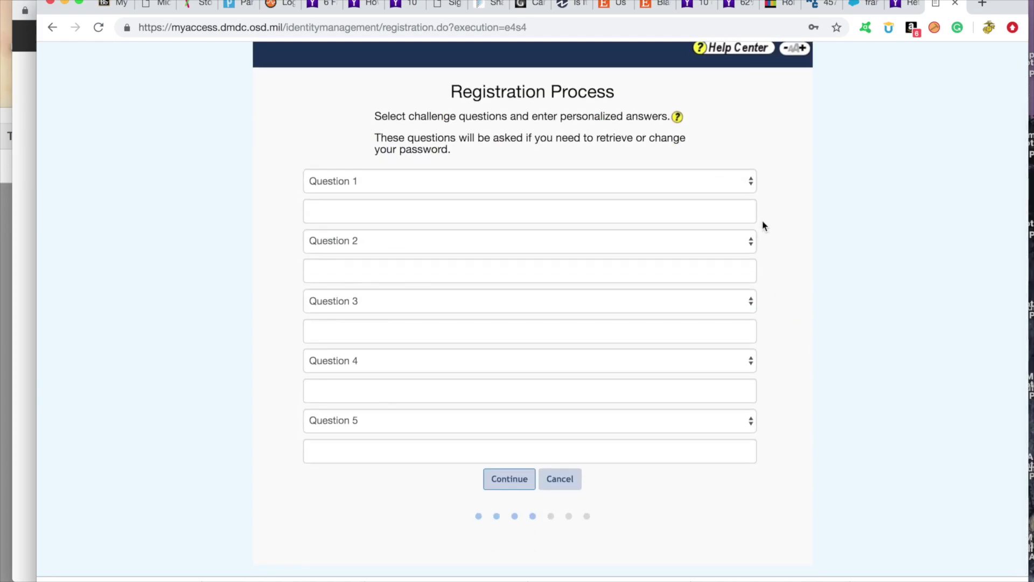
click(751, 182)
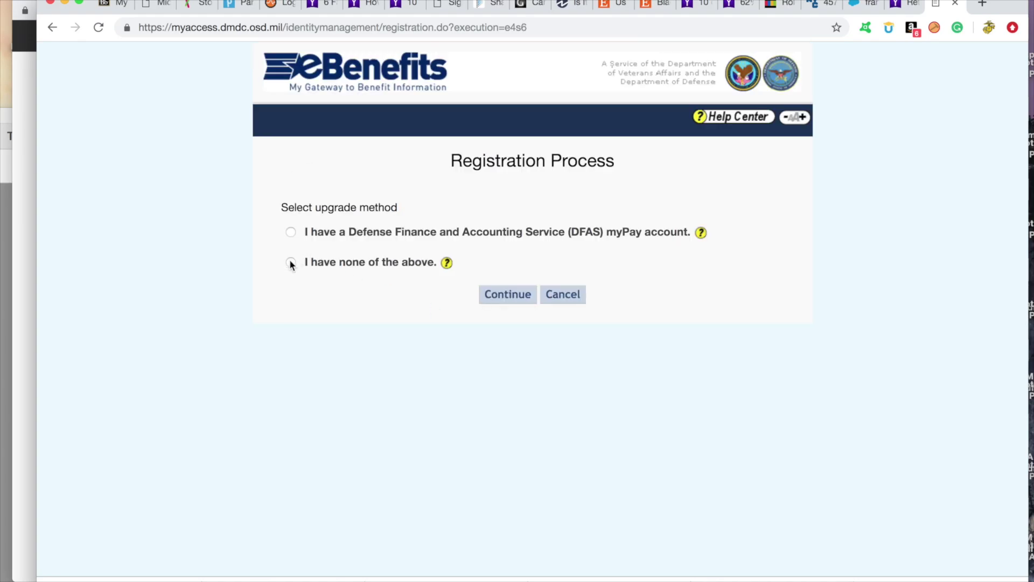
click(291, 263)
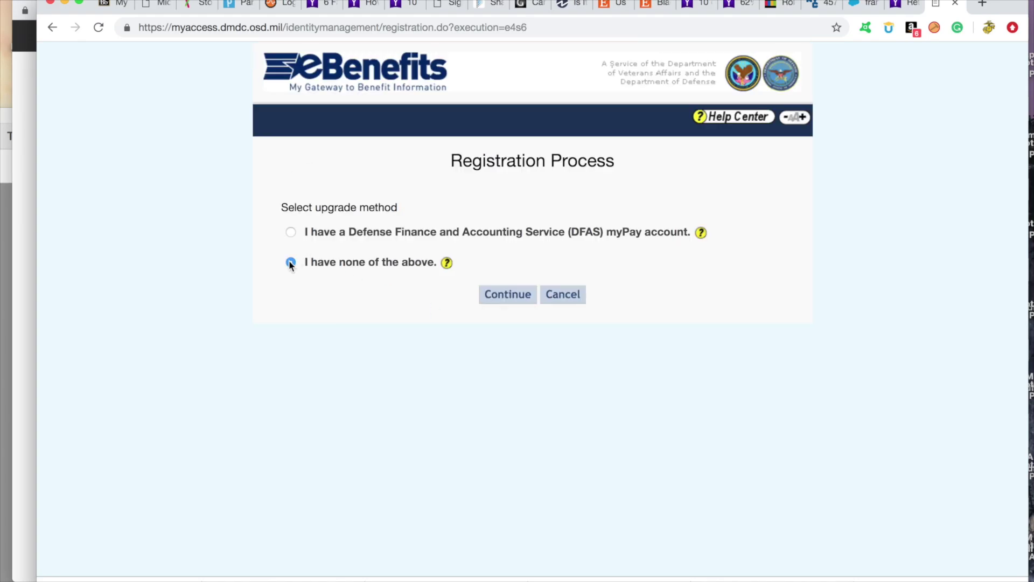
click(512, 301)
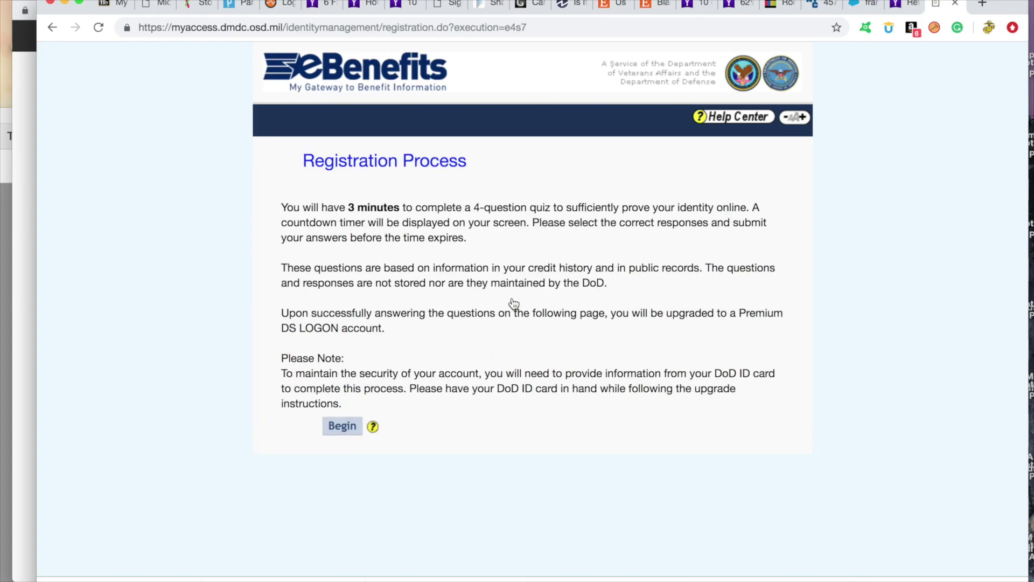
click(343, 425)
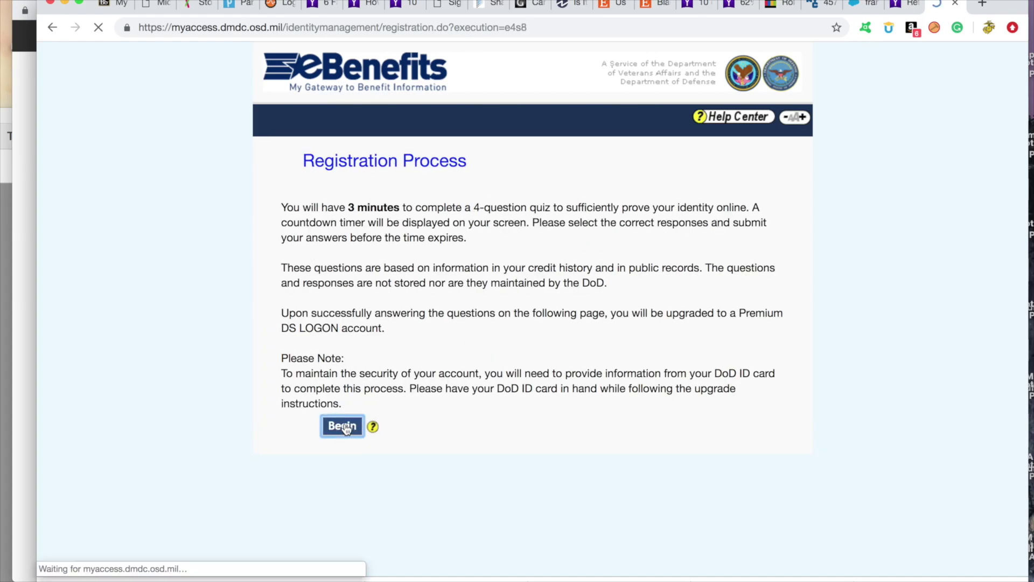
click(307, 426)
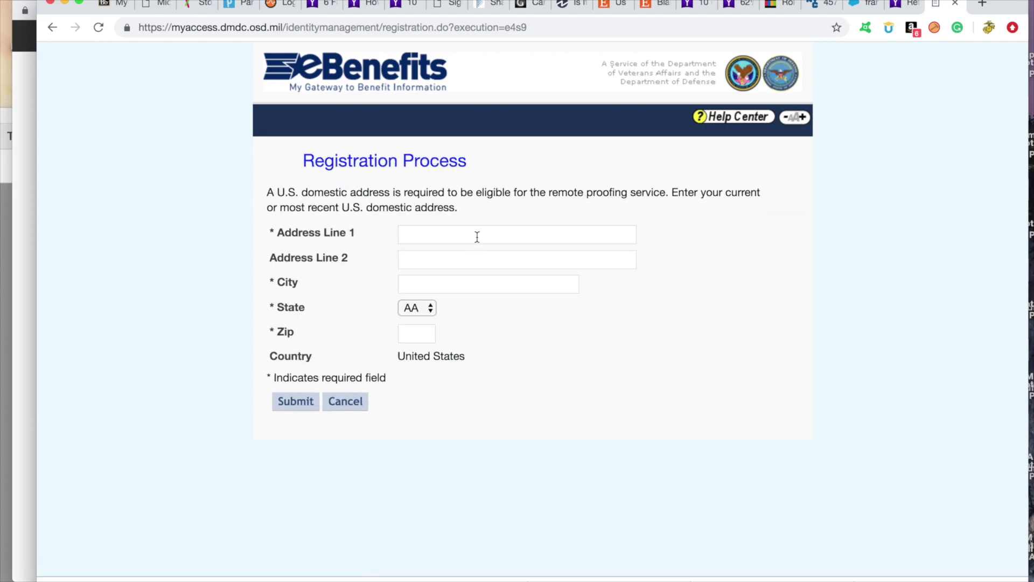
Submit the current U.S. street address, city, state and zip for remote proofing
click(477, 236)
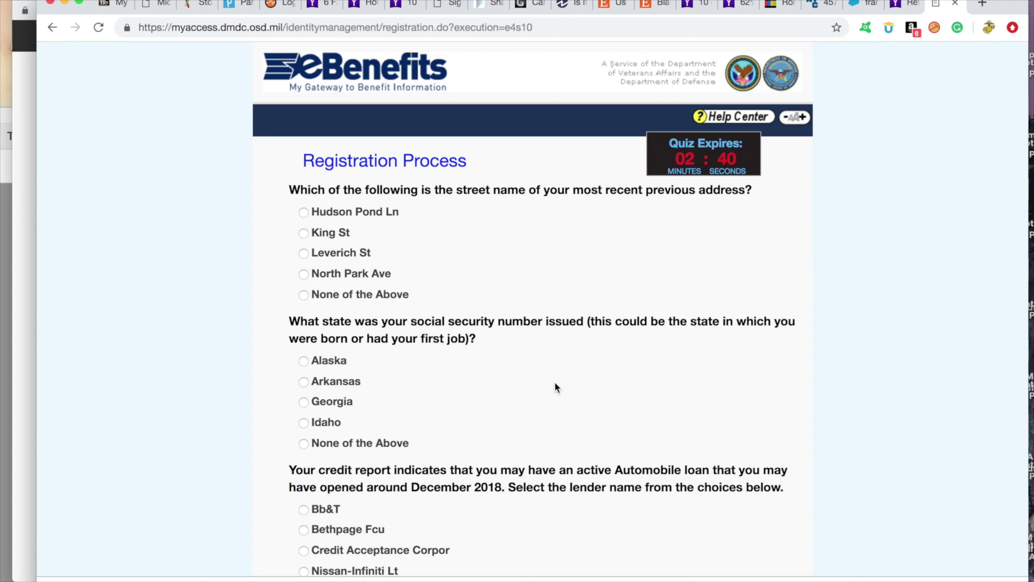
Answer the identity quiz, then add and save an e-mail address to the DEERS file
scroll(556, 384, down, 3)
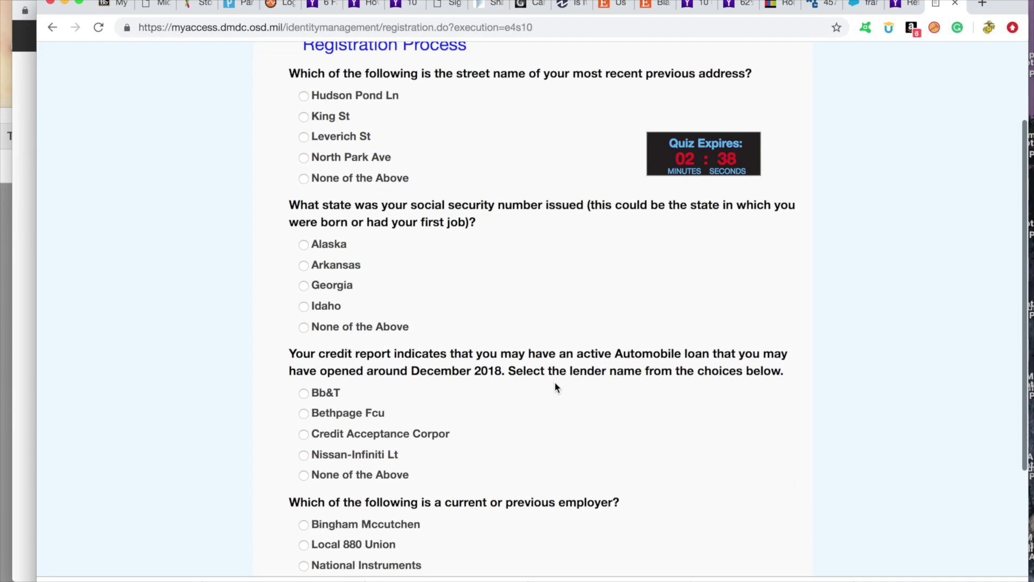
scroll(554, 381, down, 2)
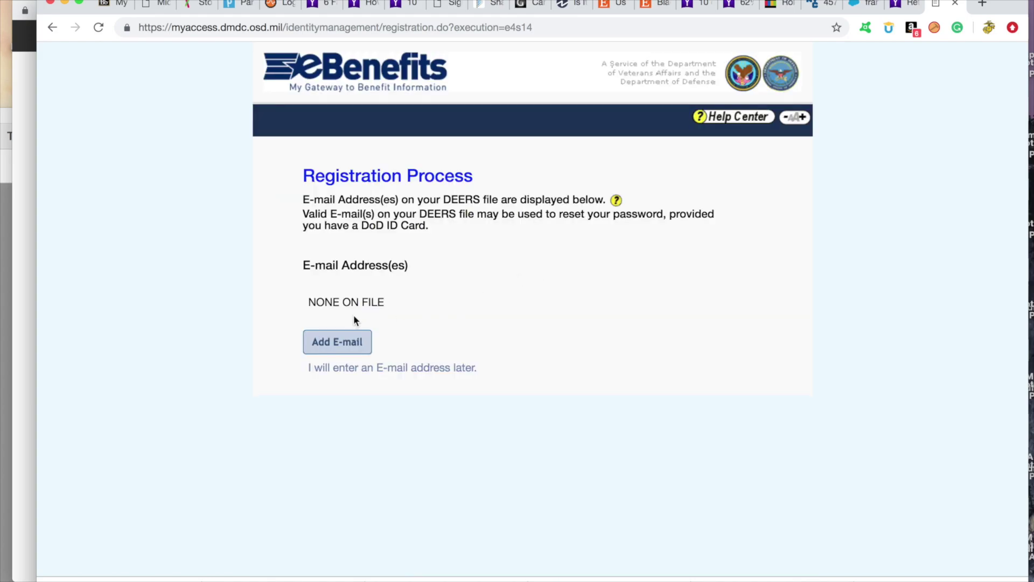
click(339, 343)
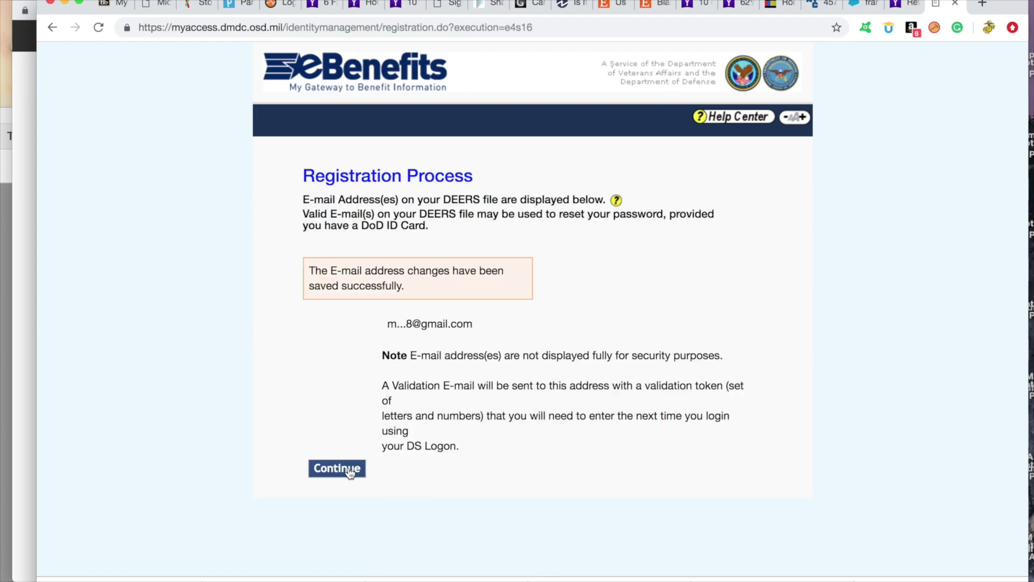
click(350, 472)
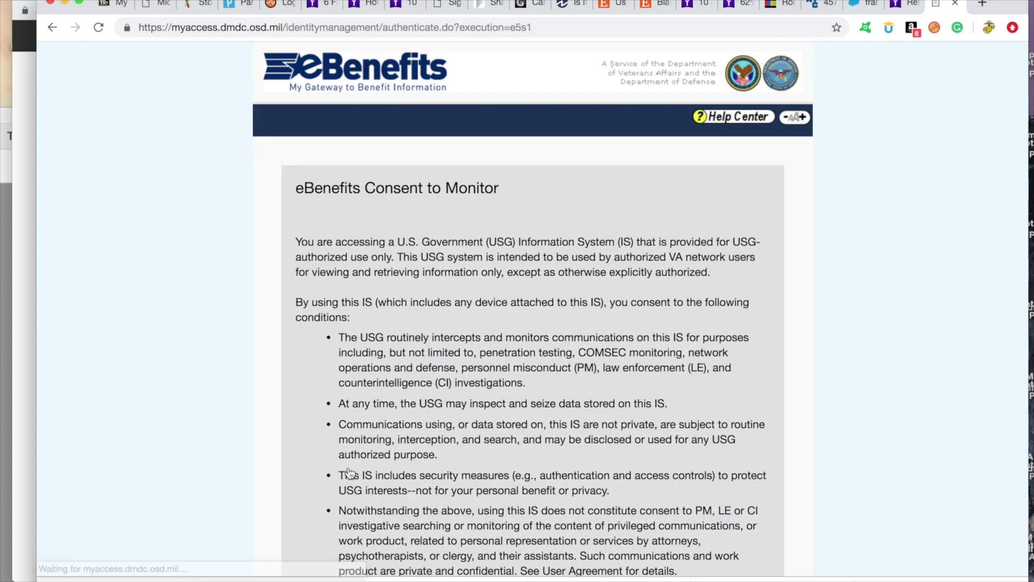
Accept the Consent to Monitor statement to reach the DS Logon login boxes
scroll(621, 417, down, 12)
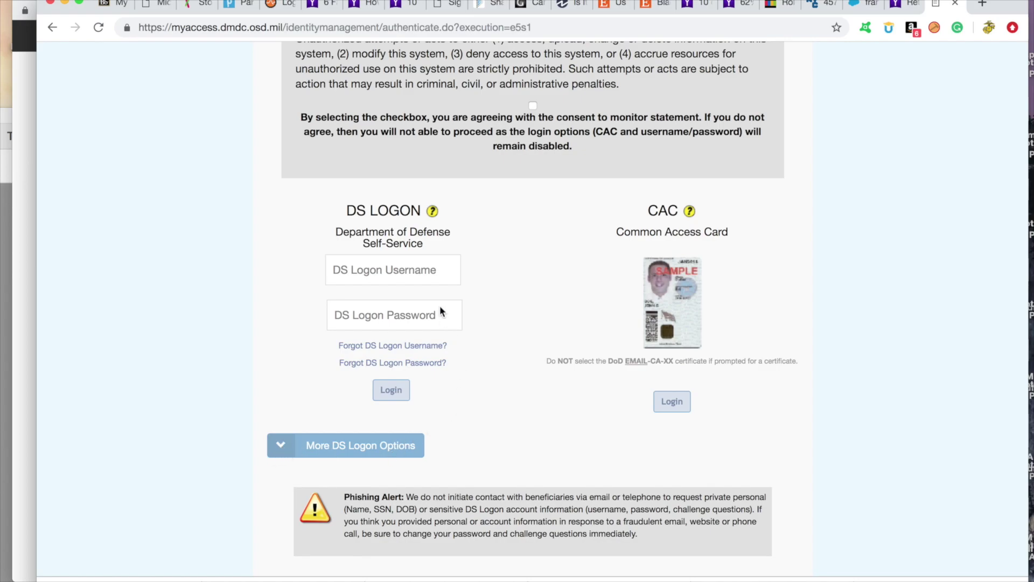
click(533, 105)
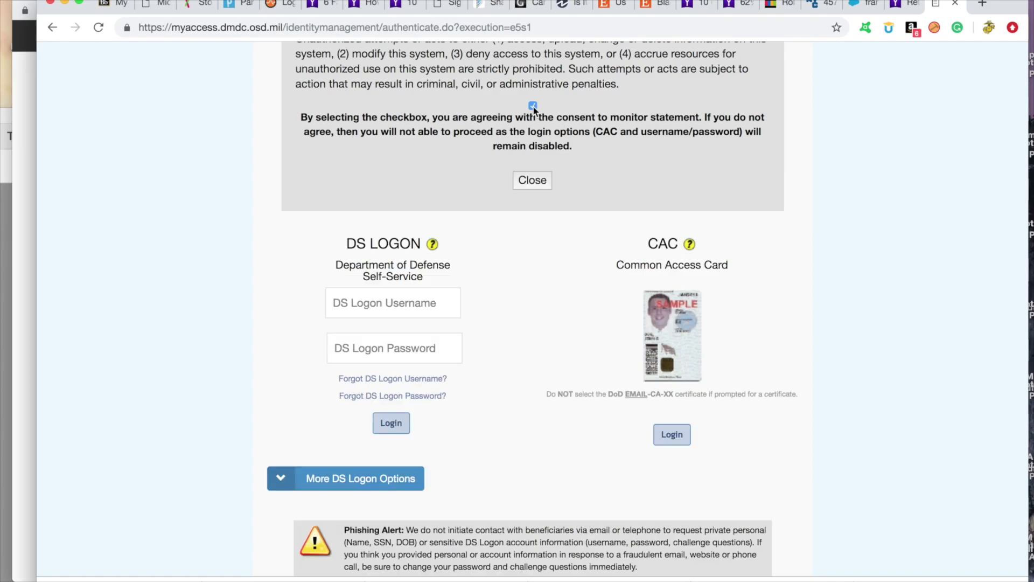
click(532, 181)
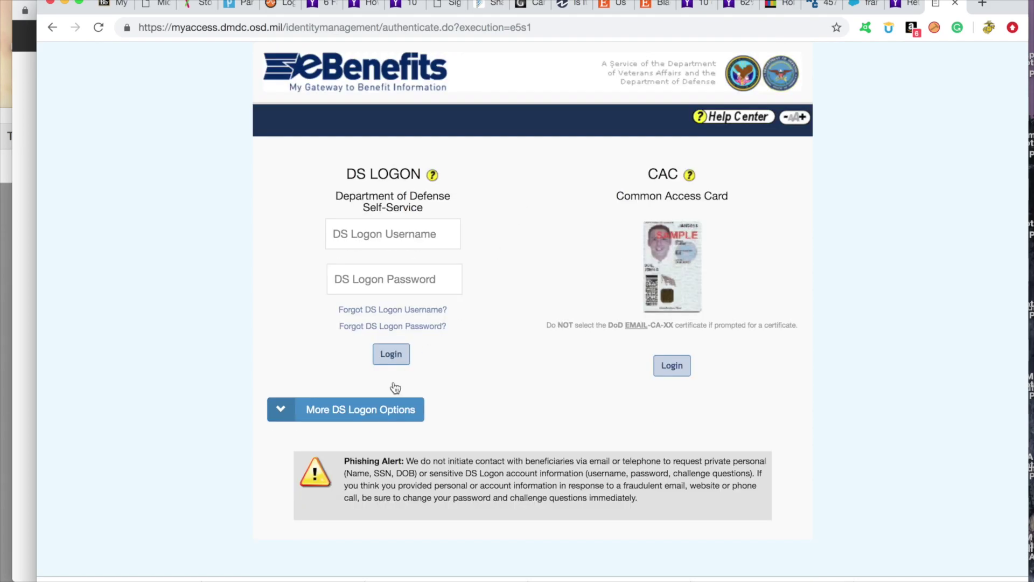
Expand More DS Logon Options and choose to upgrade the account to Premium
click(278, 413)
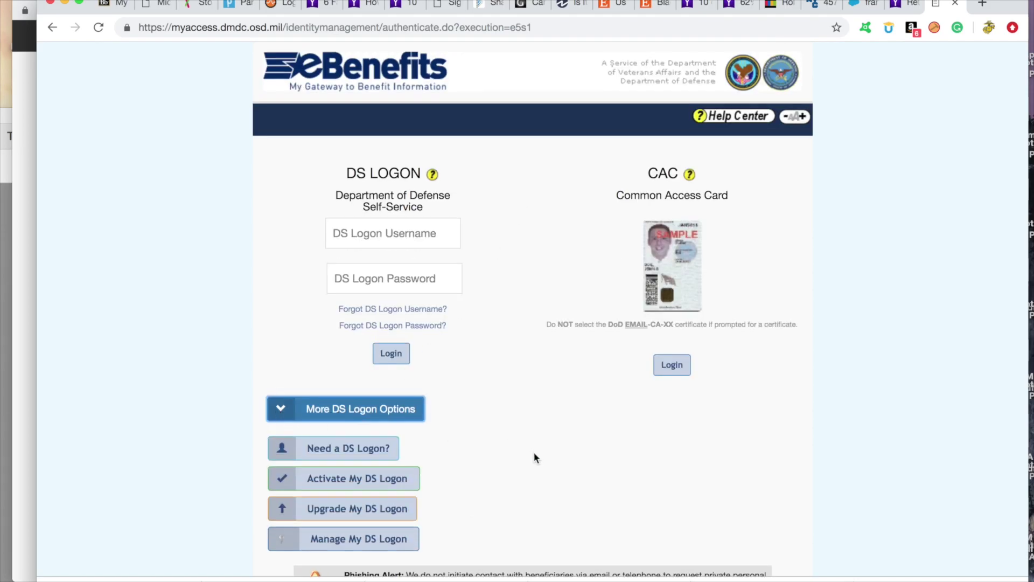
scroll(534, 455, down, 3)
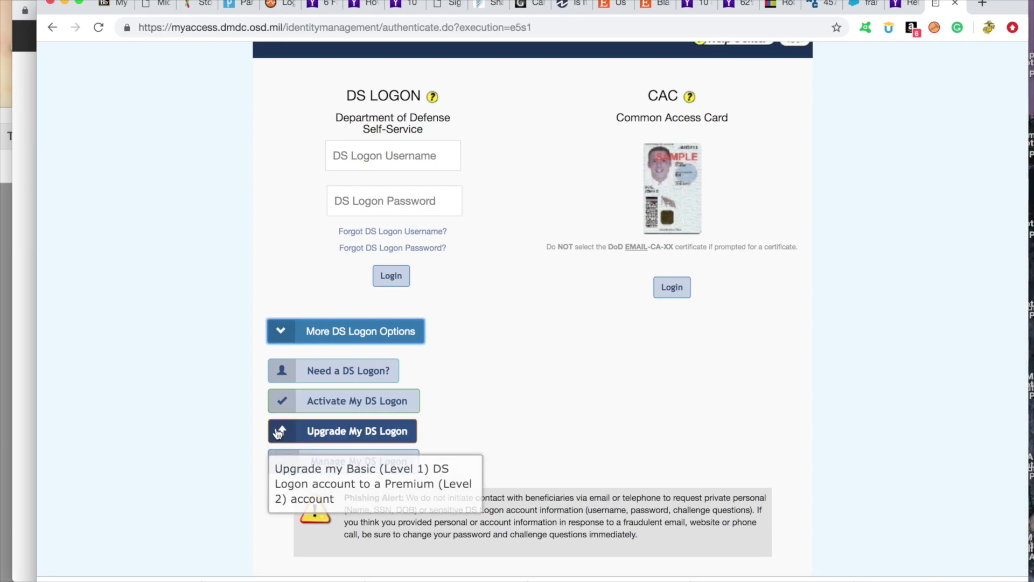
click(278, 433)
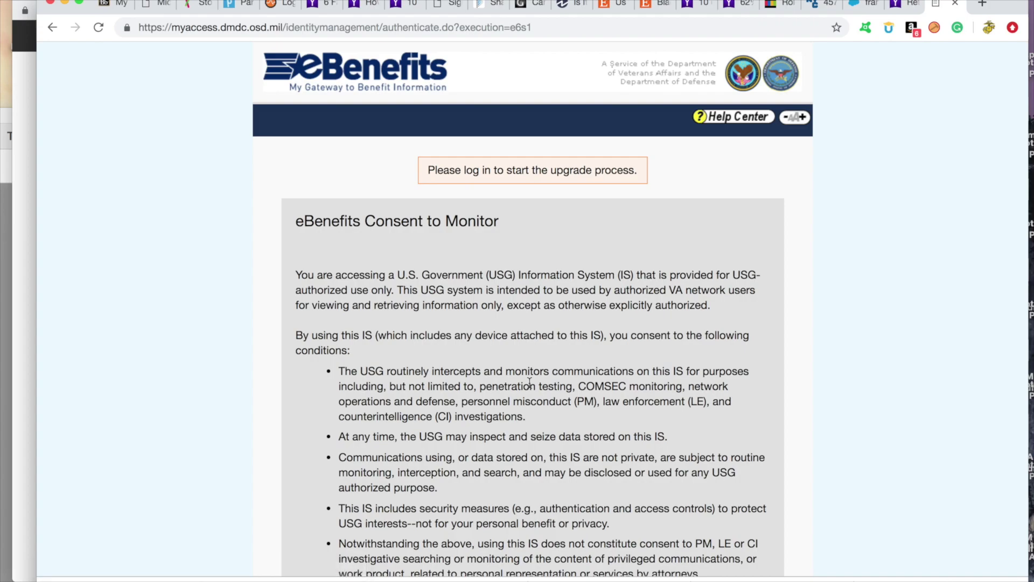
Accept the monitoring consent and log in with the DS Logon username and password
scroll(529, 383, down, 7)
scroll(529, 384, down, 5)
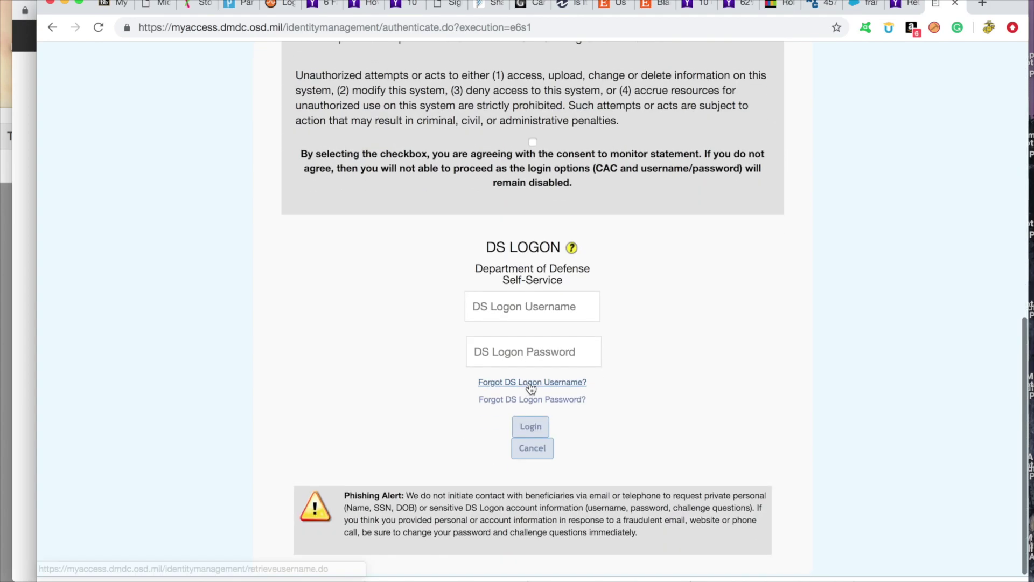
click(533, 144)
click(532, 348)
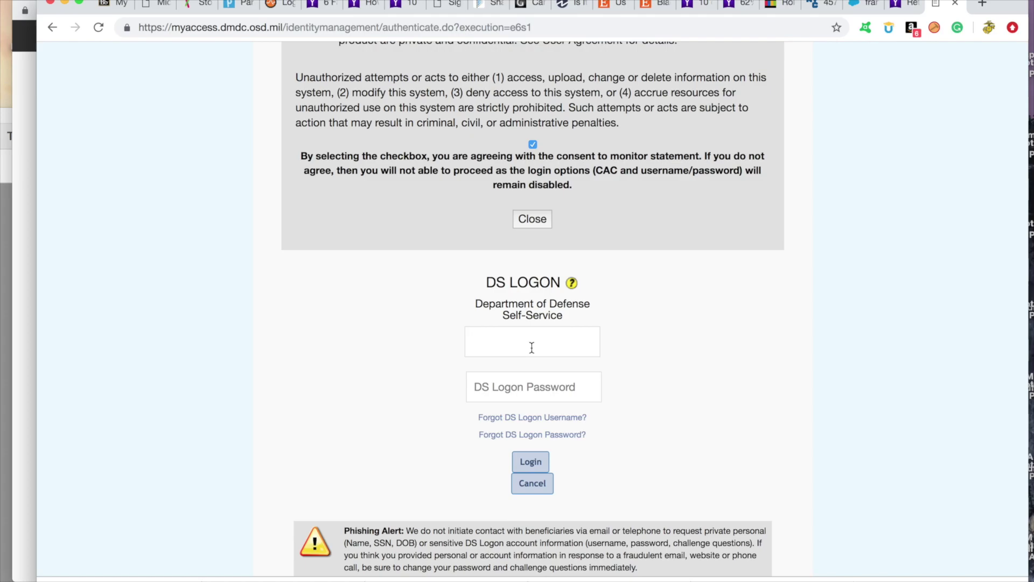
click(531, 461)
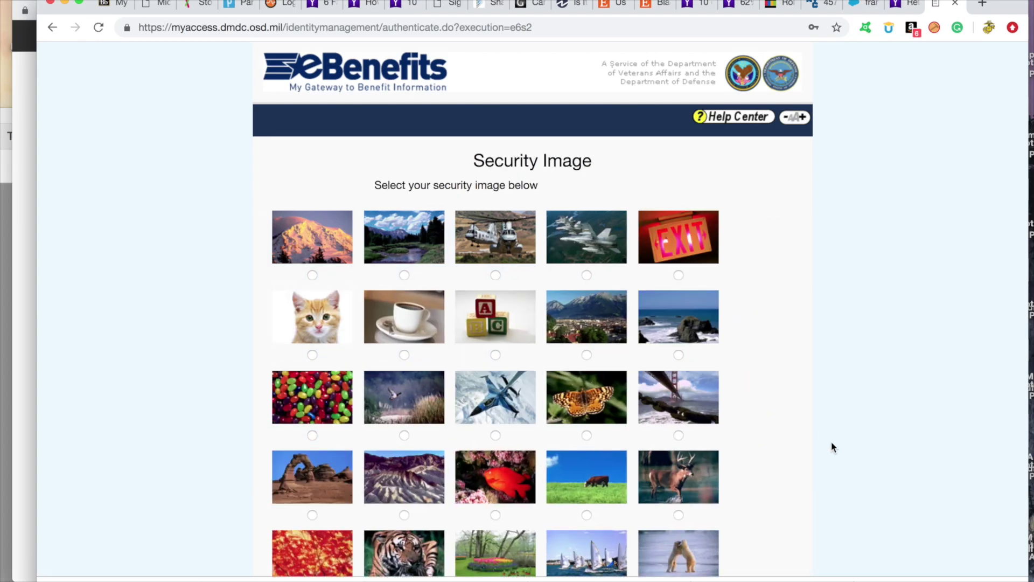
Enter the e-mail validation token, fixing a typo, validate it, and continue to the profile
scroll(831, 446, down, 3)
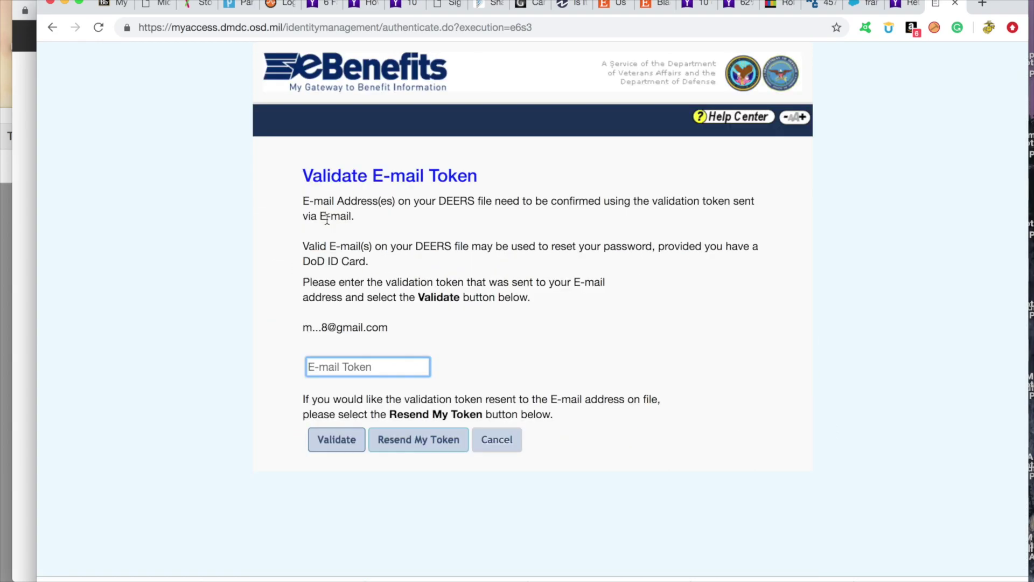
text(1111)
key(BackSpace)
key(BackSpace)
key(BackSpace)
text(111111111)
click(340, 449)
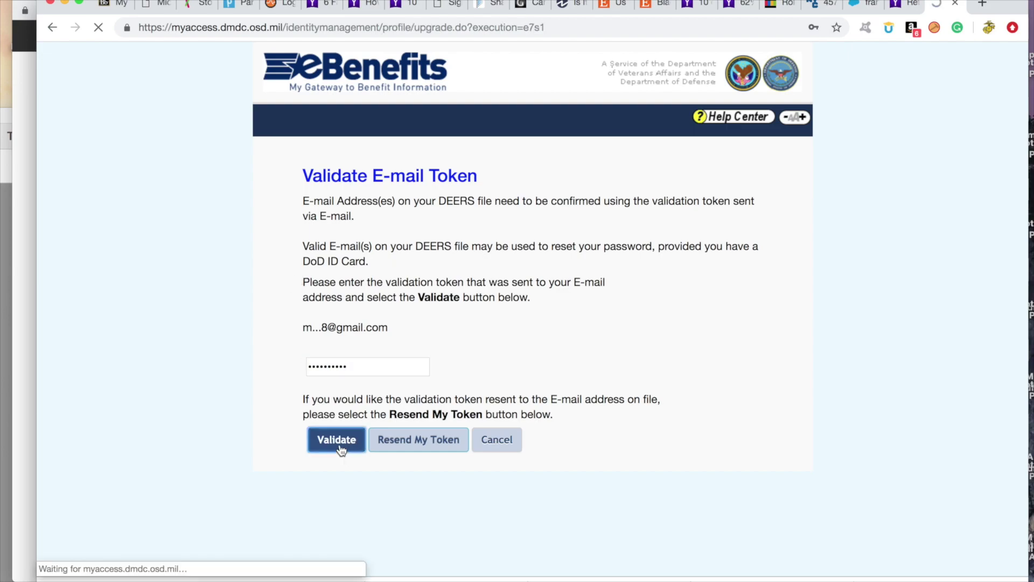
click(541, 242)
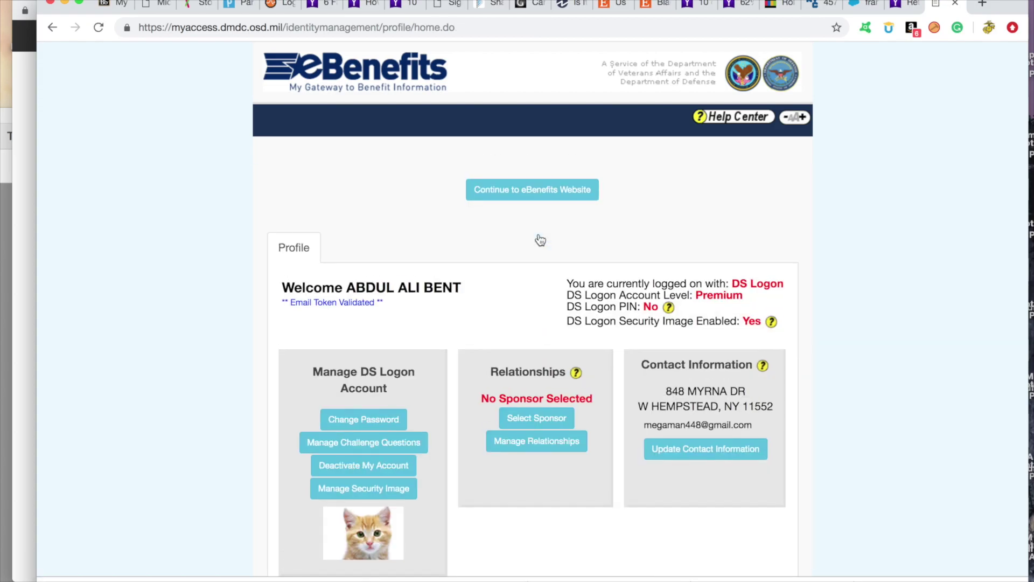
Continue to the eBenefits website and save the veteran as their own sponsor
scroll(819, 381, down, 1)
scroll(819, 376, up, 1)
click(551, 189)
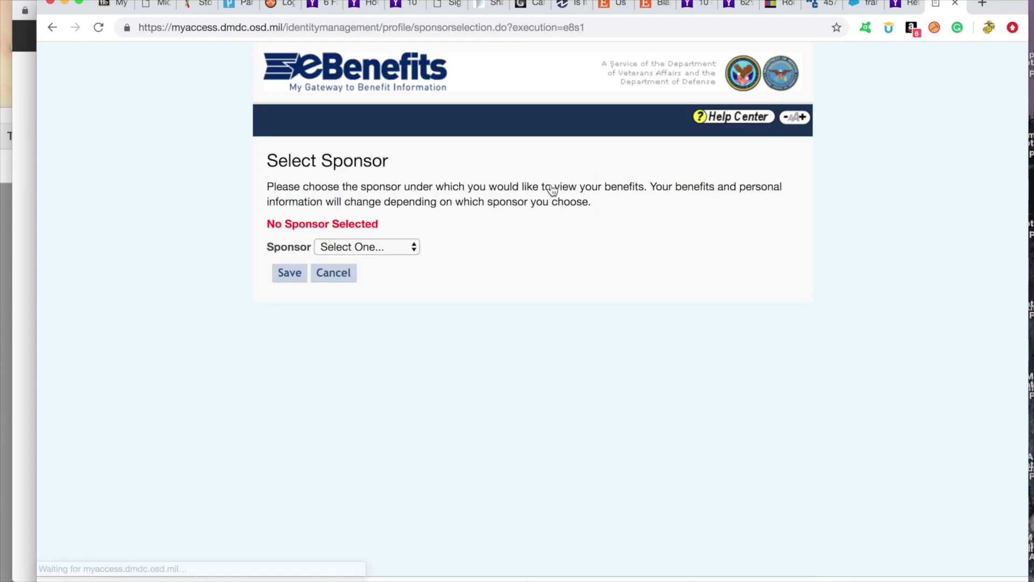
click(354, 247)
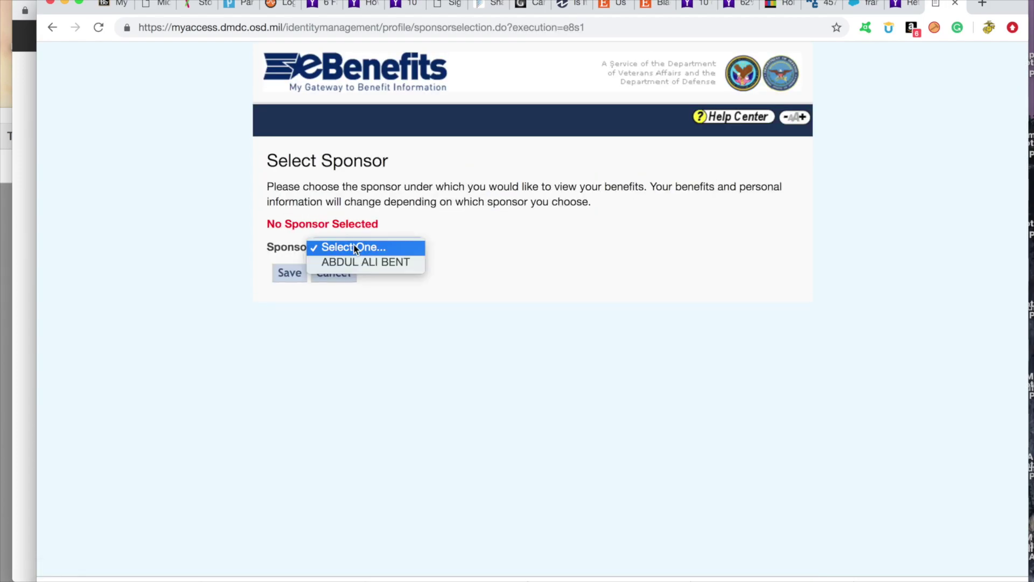
click(351, 263)
click(290, 274)
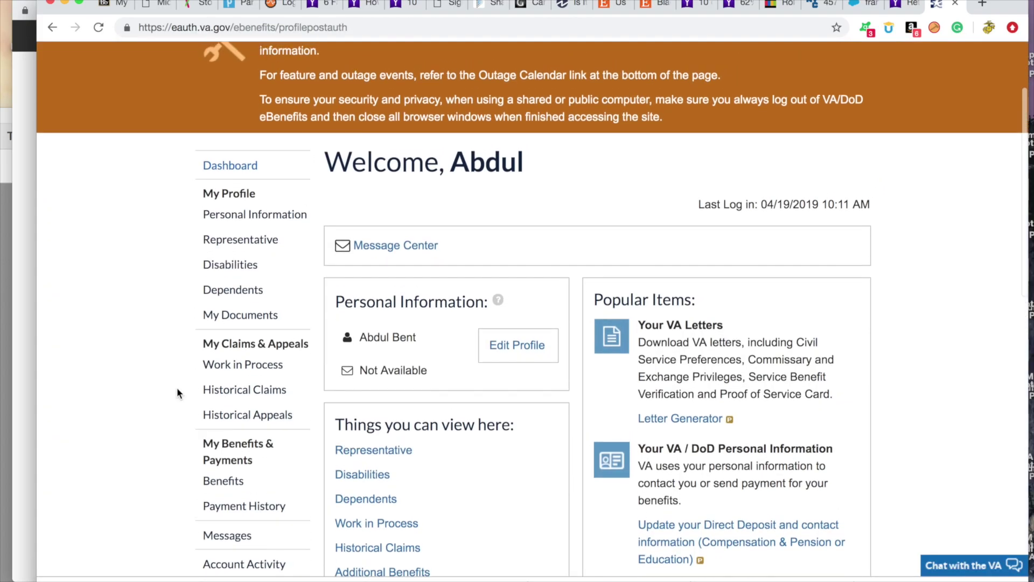
Check the rated disabilities summary, then go to Apply > Compensation
click(243, 269)
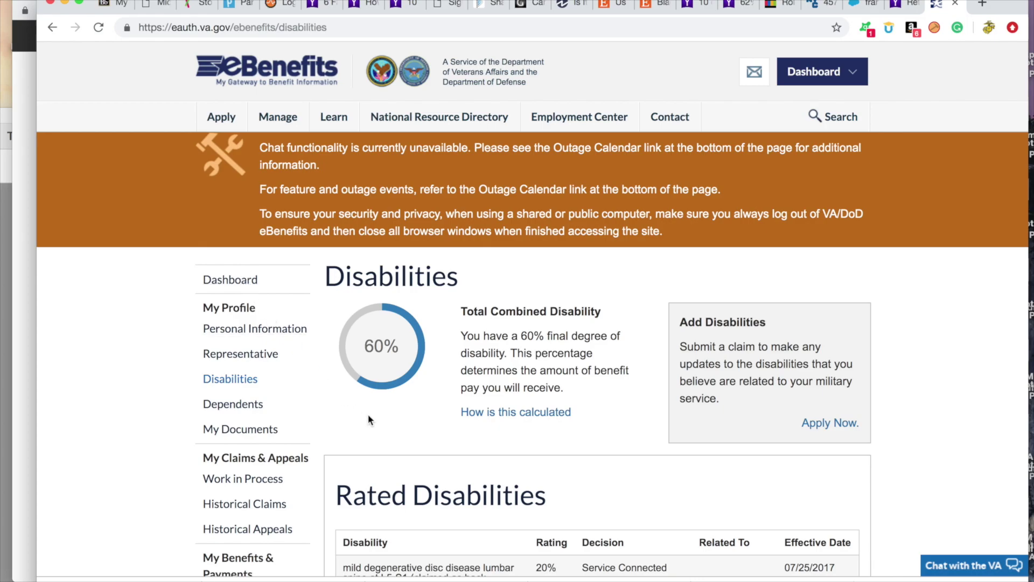
click(251, 380)
mouse_move(227, 121)
click(242, 156)
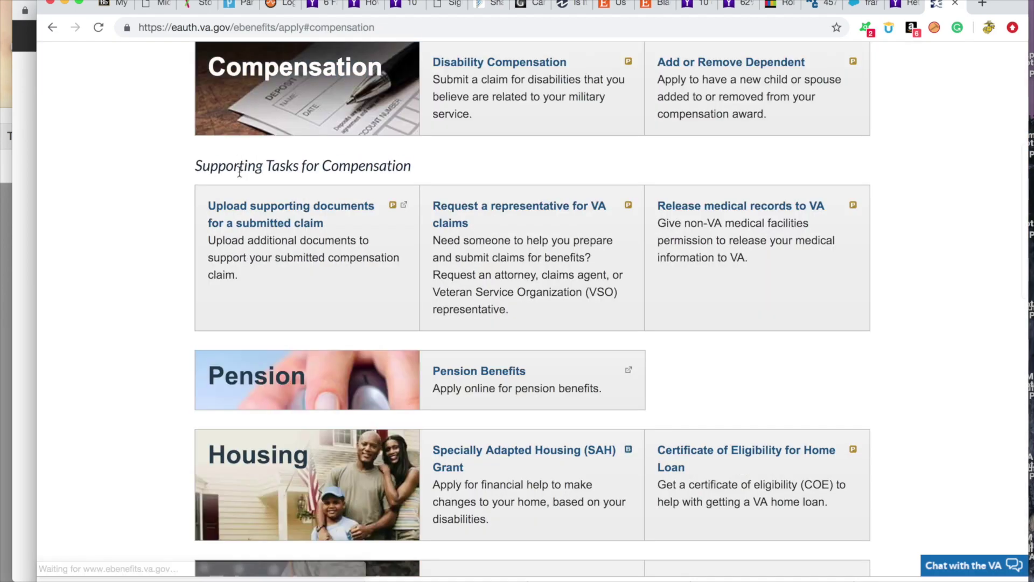
Start the Disability Compensation claim, acknowledge the Privacy Act Statement, and save and continue
click(526, 66)
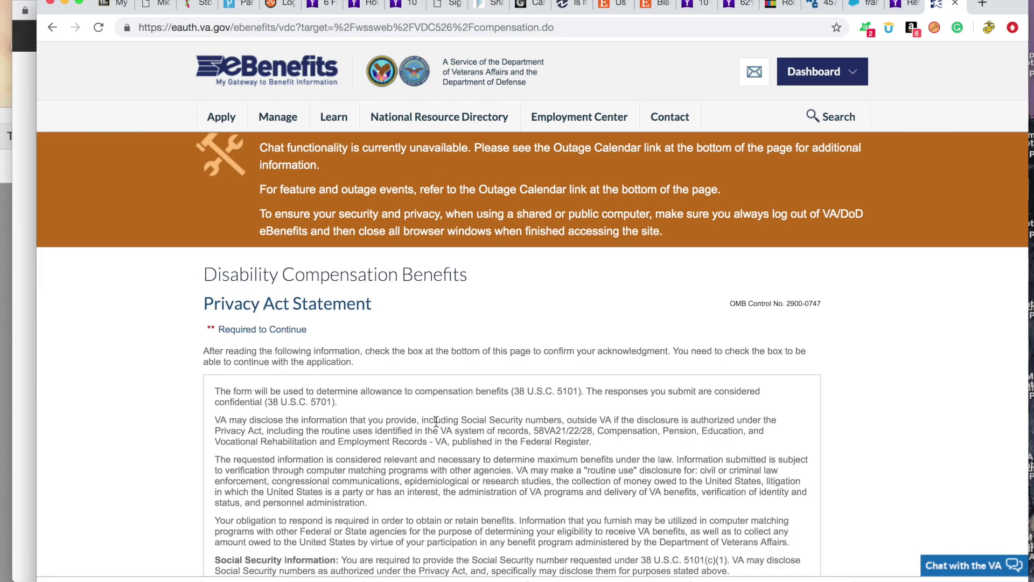
scroll(436, 421, down, 9)
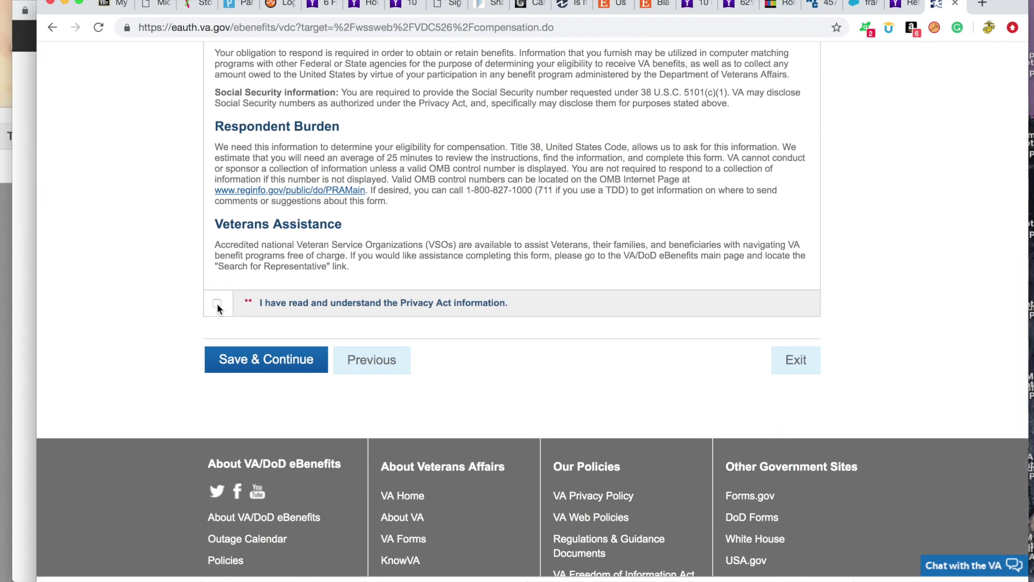
click(217, 305)
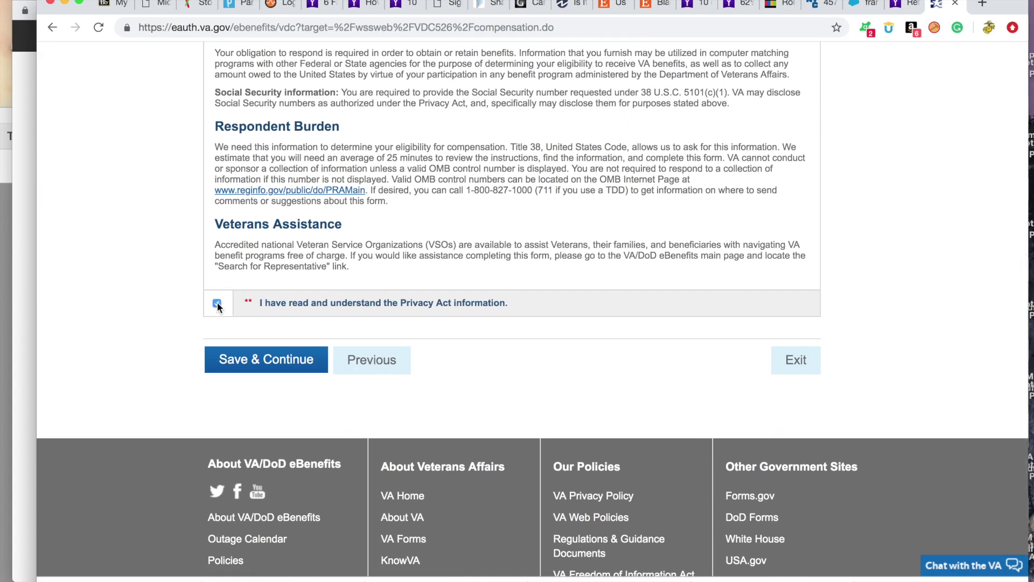
click(261, 367)
scroll(187, 330, up, 5)
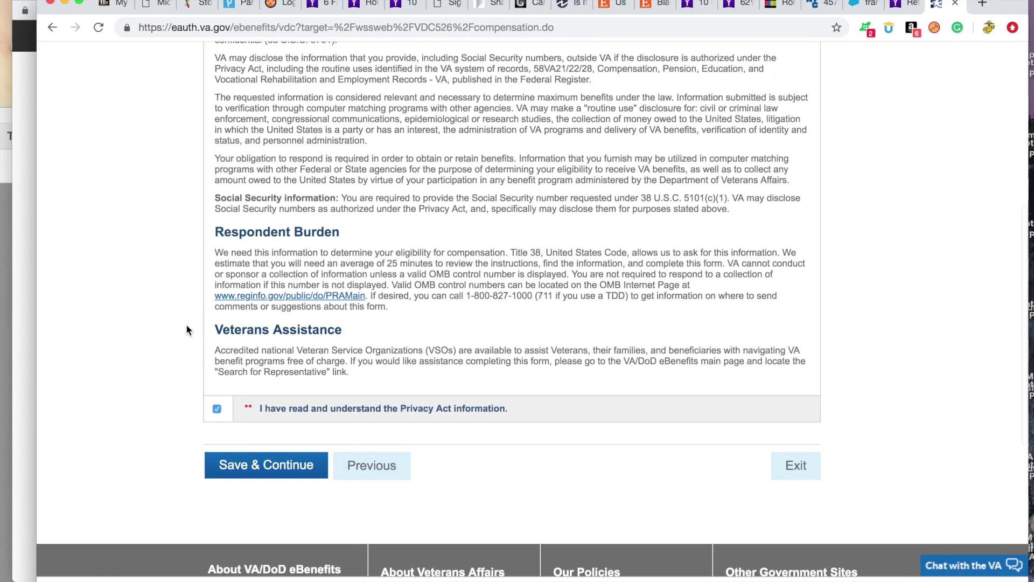
scroll(187, 330, up, 4)
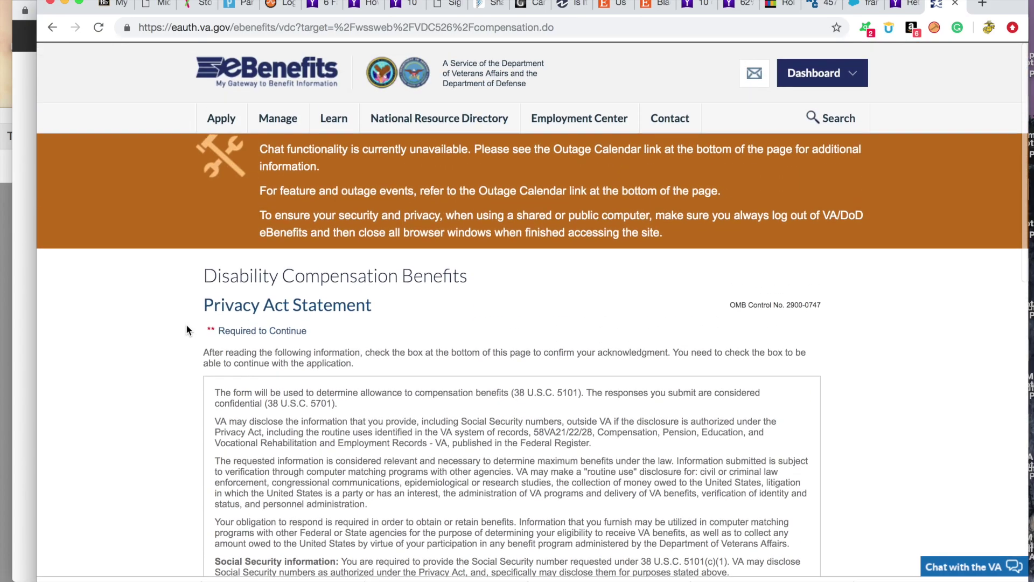